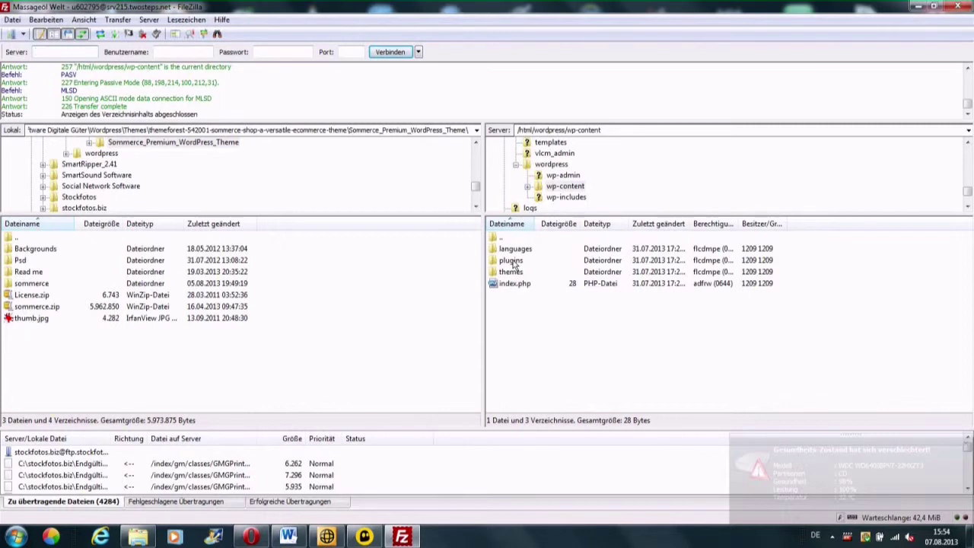
Step: Open the server's /html/wordpress/wp-content/plugins folder in the remote pane
double_click(511, 260)
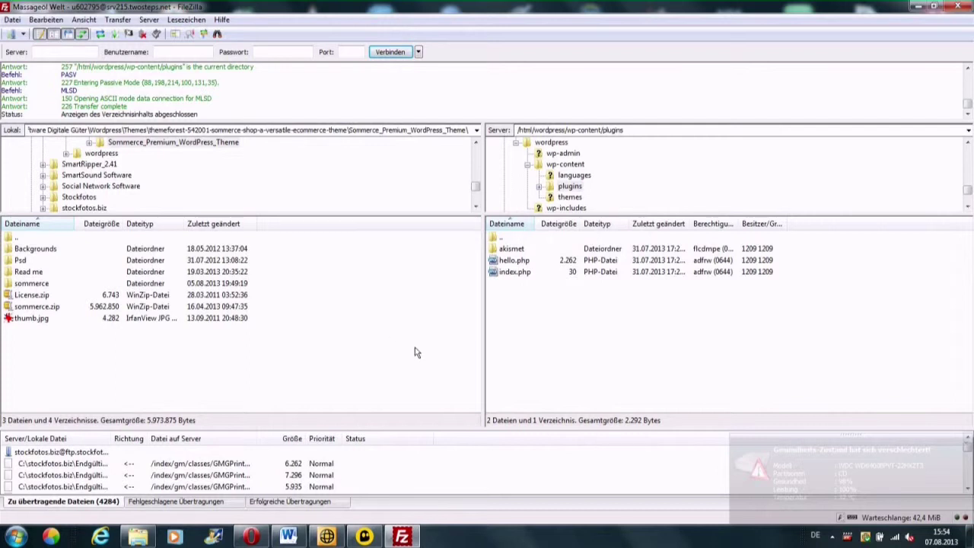
scroll(475, 185, up, 2)
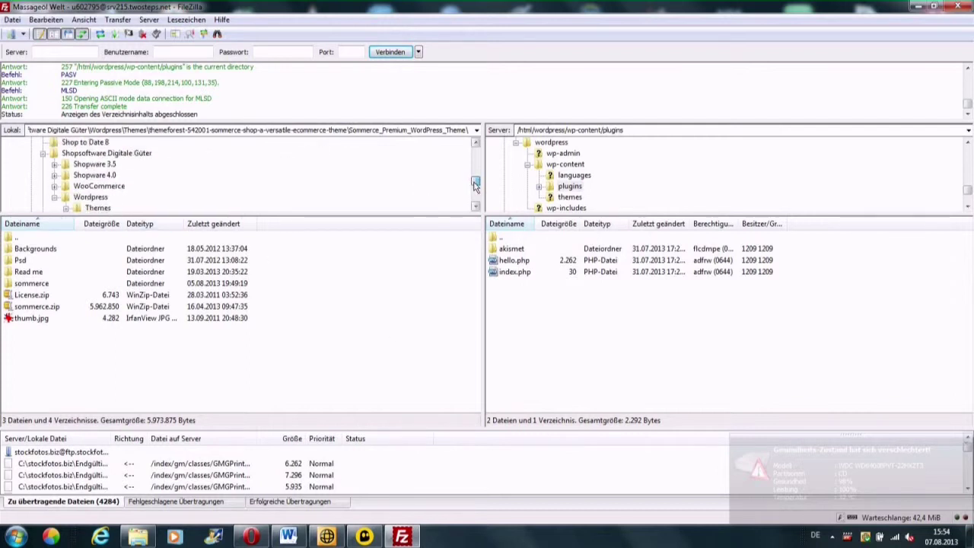
drag(475, 185, 475, 189)
Step: Upload the local WooCommerce > Woocommerce 2.0 > woocommerce folder to the server's plugins directory via Hochladen
click(99, 154)
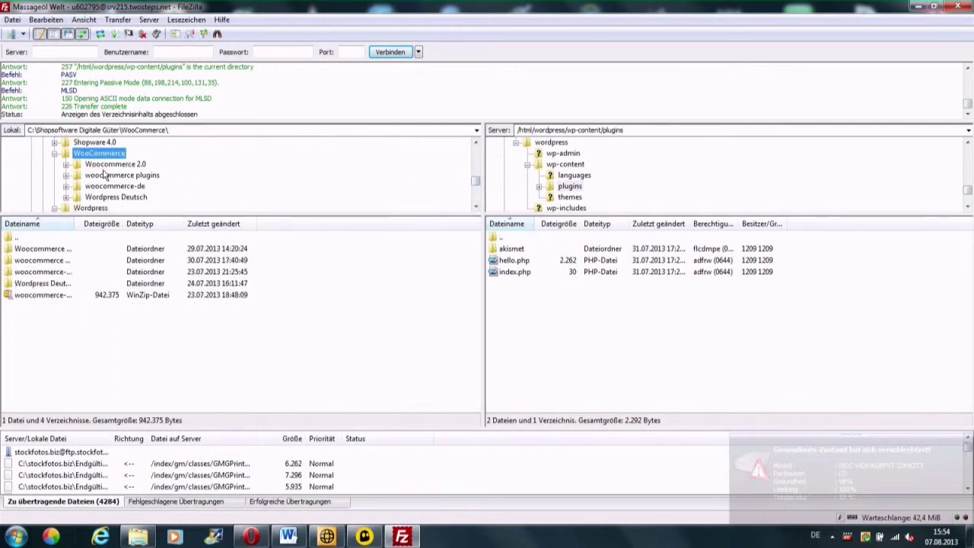
click(108, 166)
double_click(50, 250)
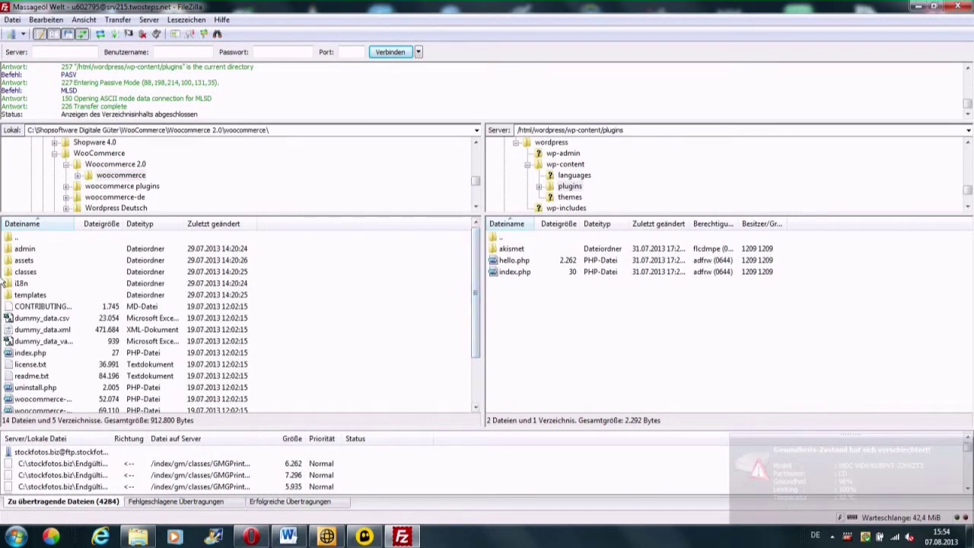
double_click(11, 238)
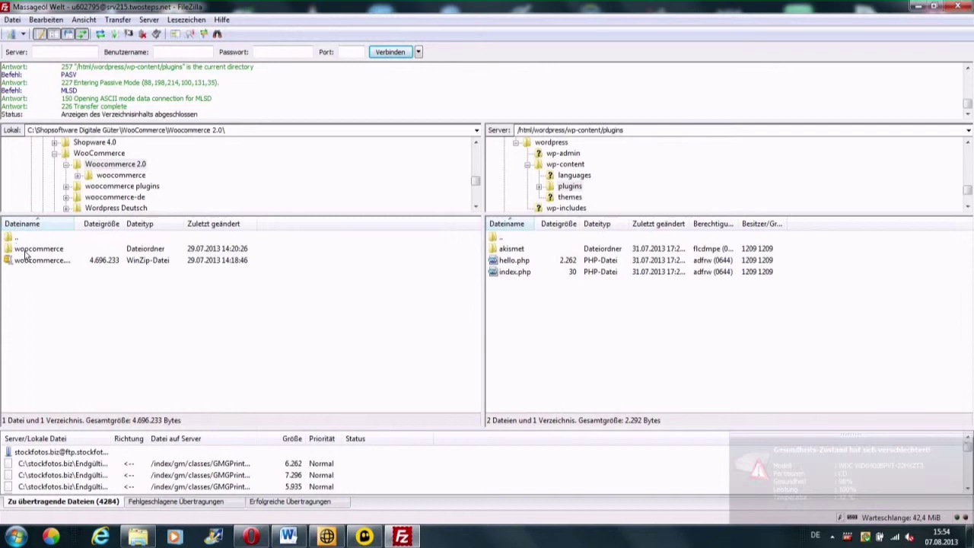
click(26, 253)
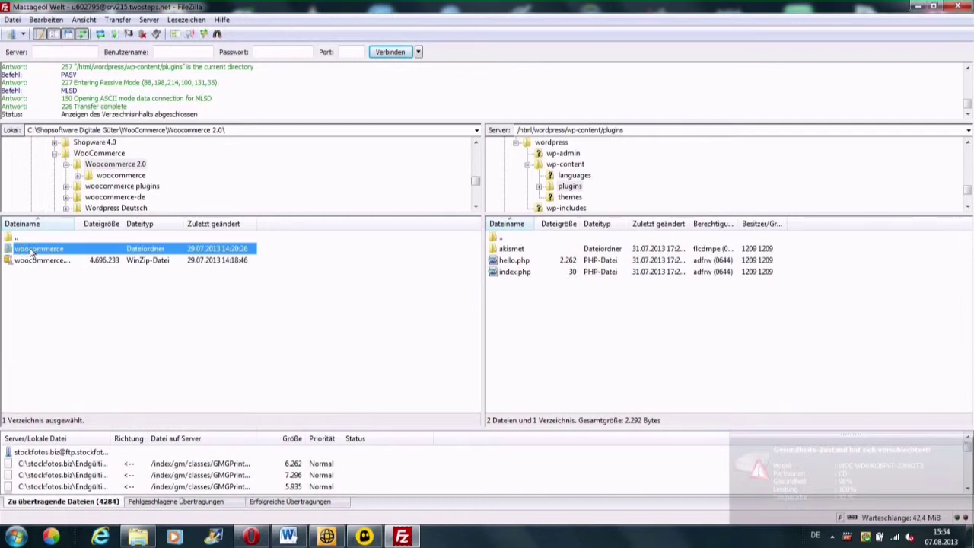
right_click(31, 252)
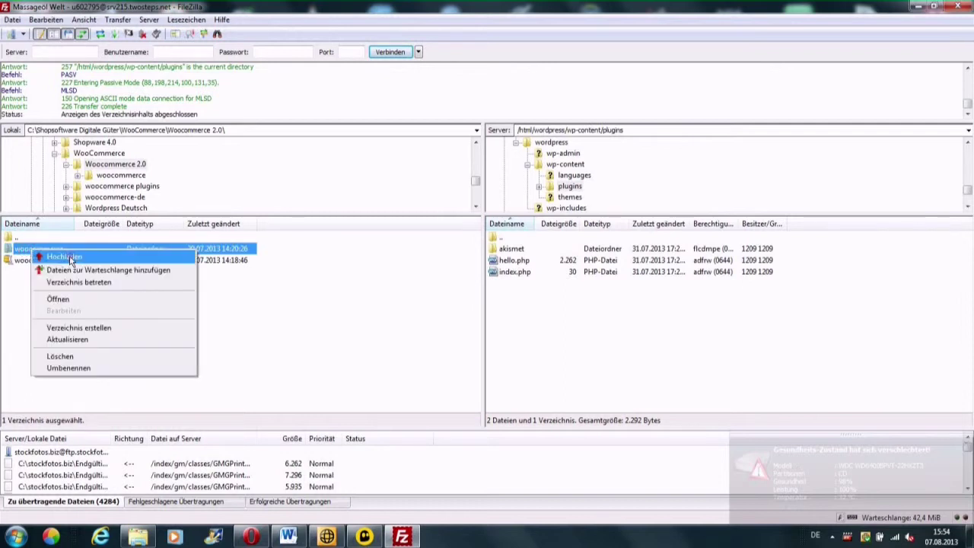
click(71, 258)
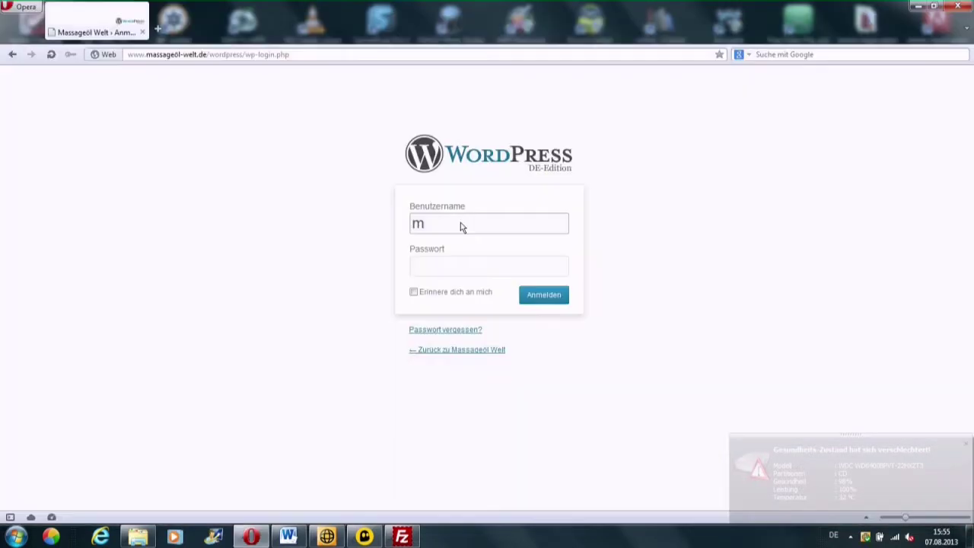
Step: Log in on wp-login.php with the admin username and password, retrying after the wrong-password error
text(assageoel)
key(Tab)
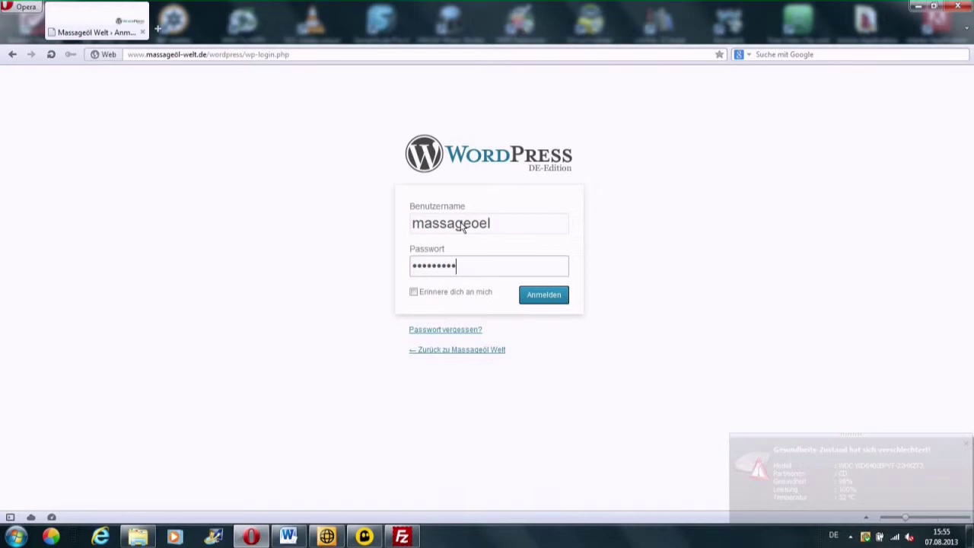
click(544, 300)
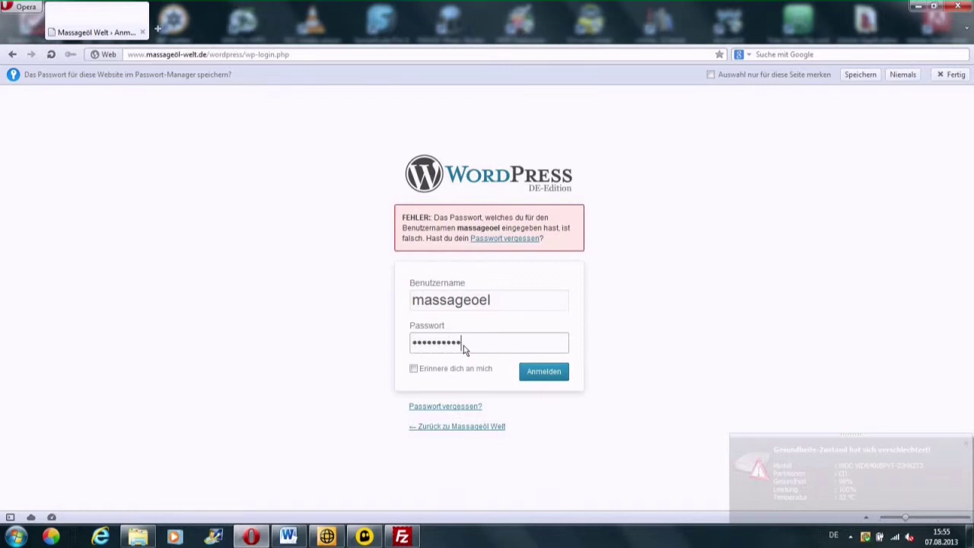
click(543, 375)
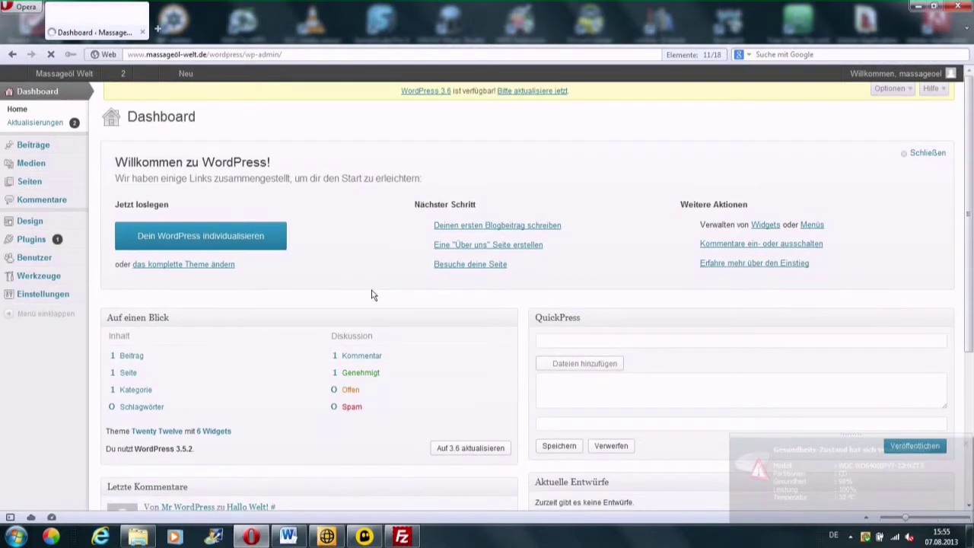
Step: Confirm the upload in FileZilla, then activate WooCommerce under Installierte Plugins
mouse_move(27, 242)
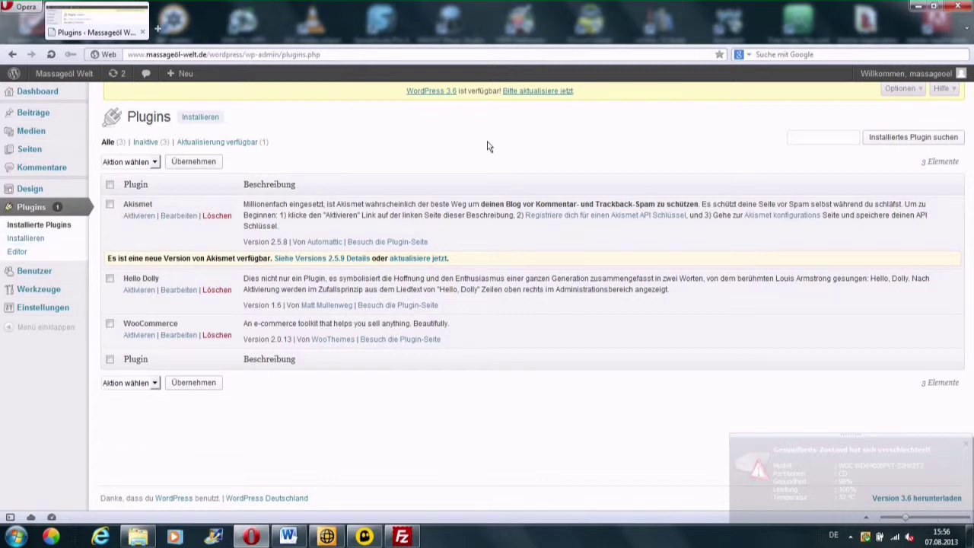
click(402, 537)
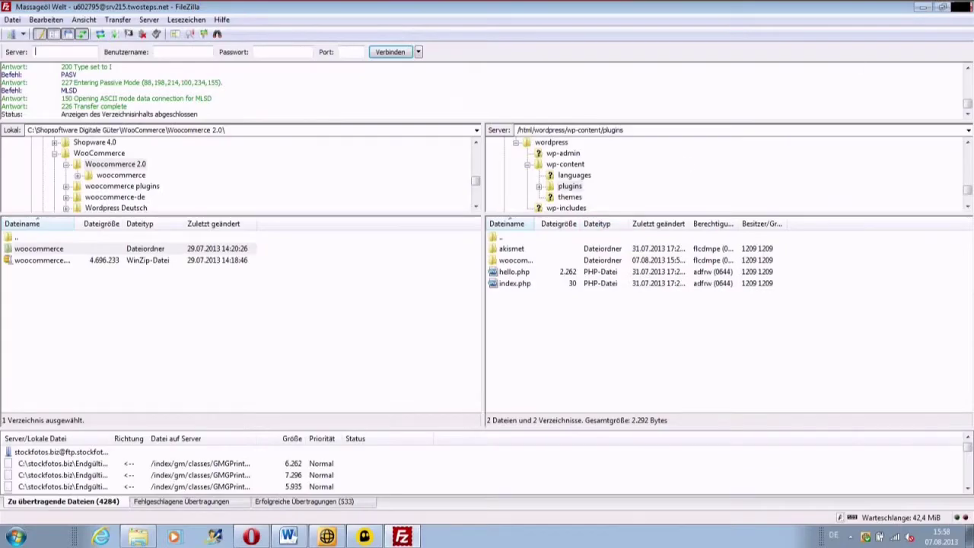
click(923, 7)
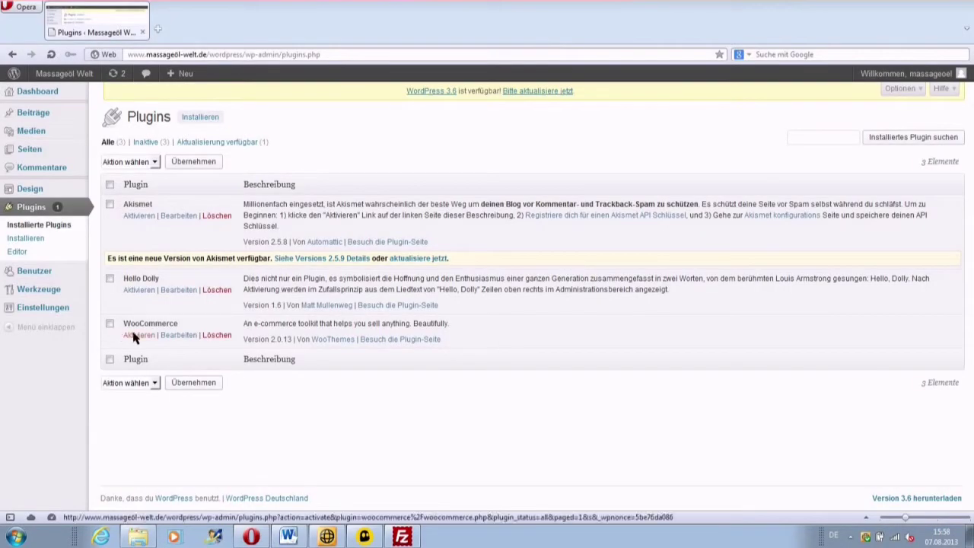
click(133, 336)
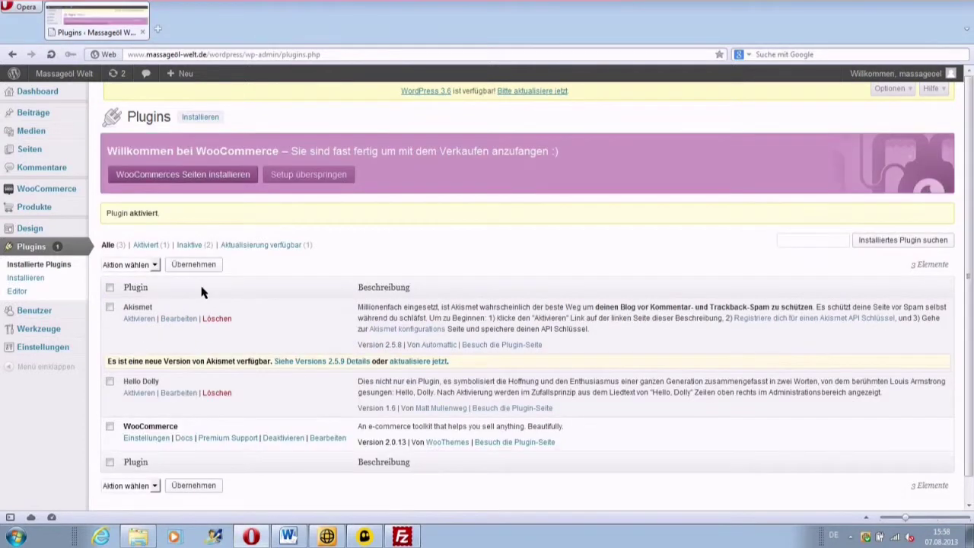
Step: Install the WooCommerce shop pages and set the shop's base location to Deutschland
click(211, 176)
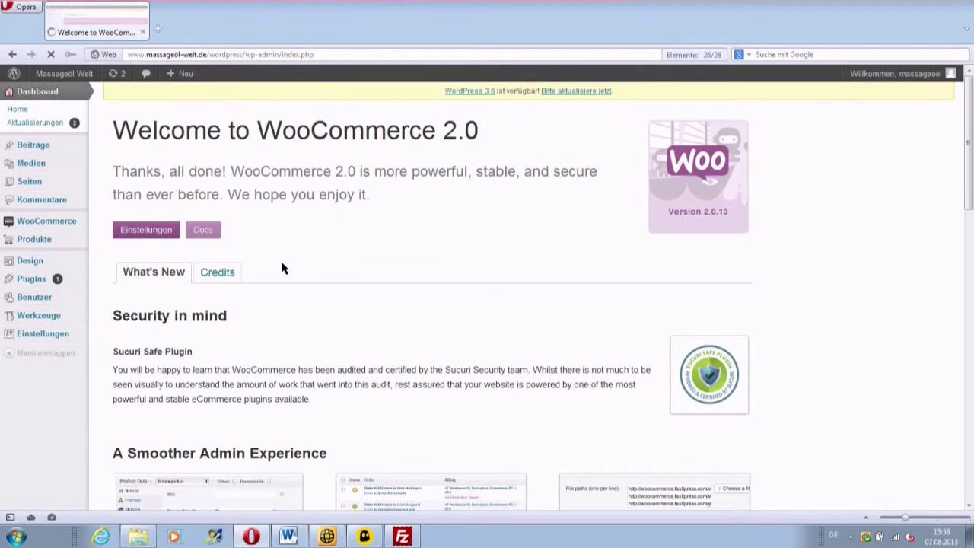
click(145, 230)
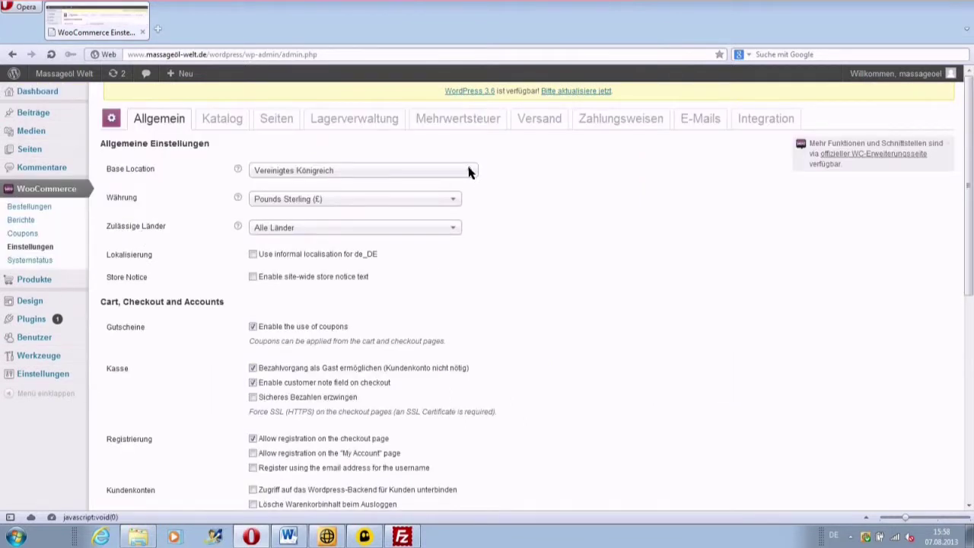
click(470, 172)
drag(470, 326, 476, 237)
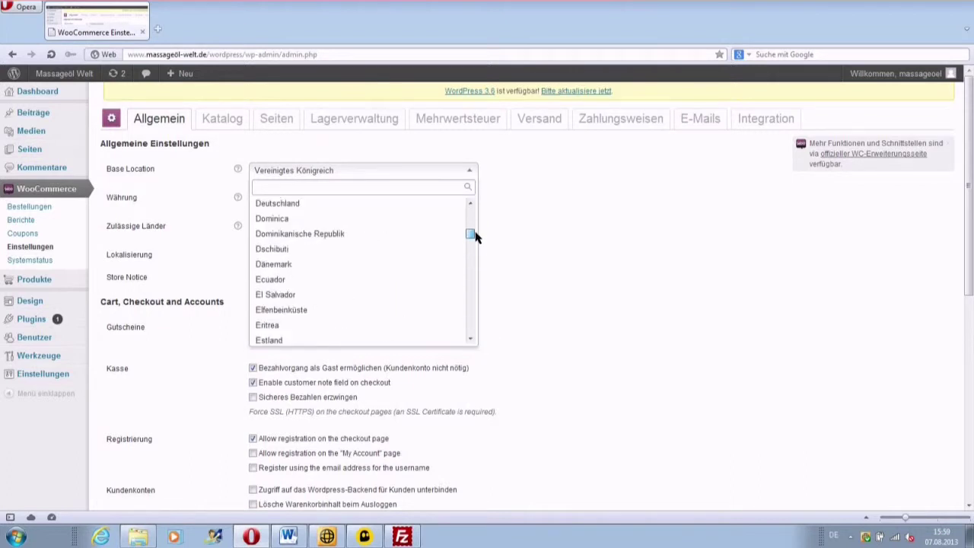
click(325, 204)
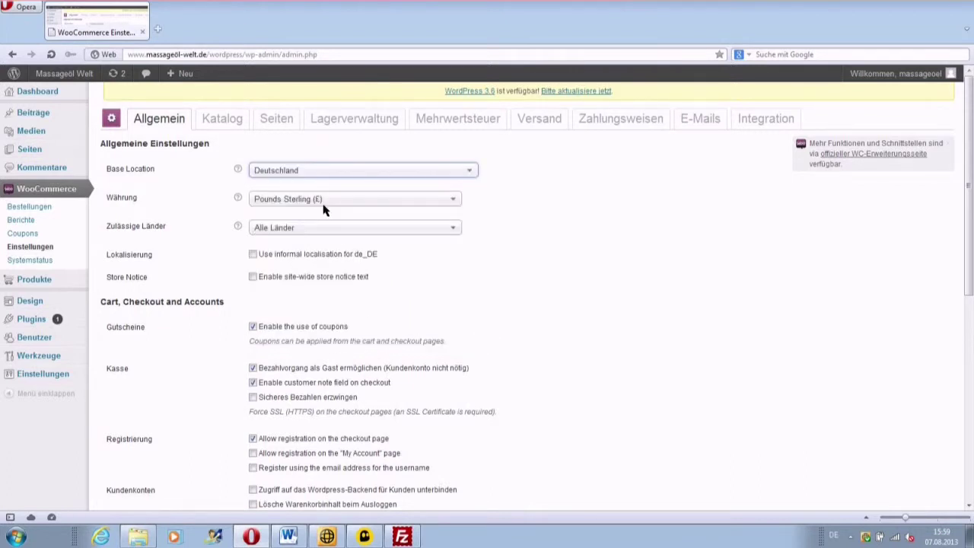
Step: Choose Euros (€) as the shop currency and save the general settings
click(453, 200)
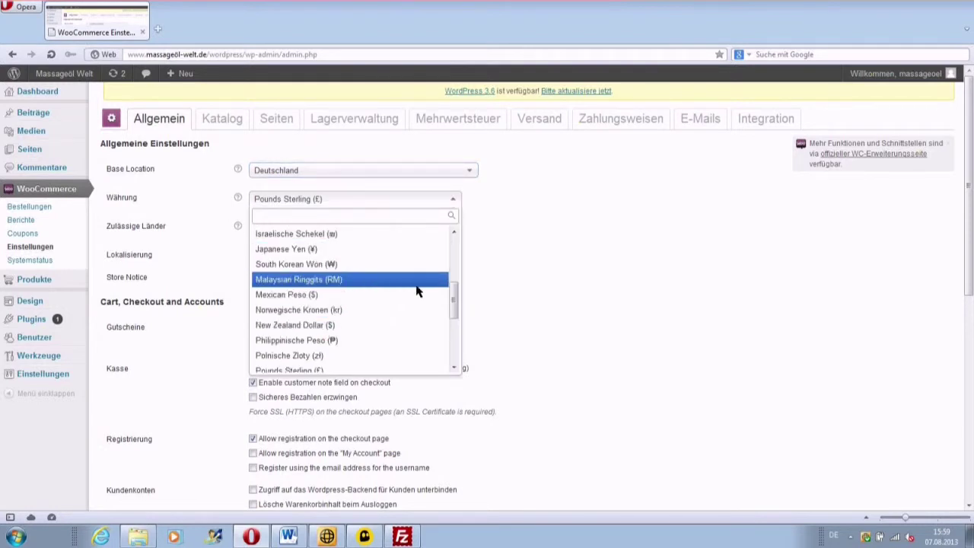
drag(455, 303, 454, 255)
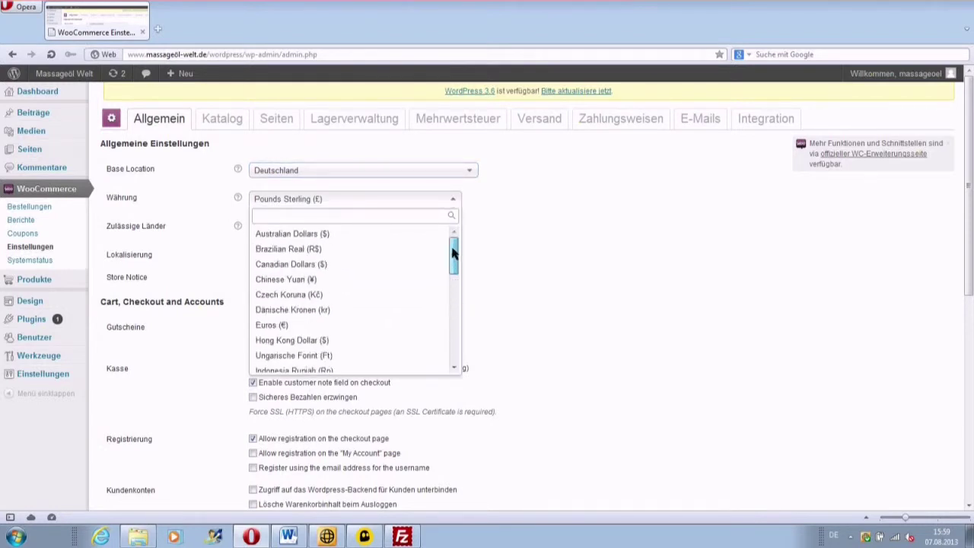
click(298, 325)
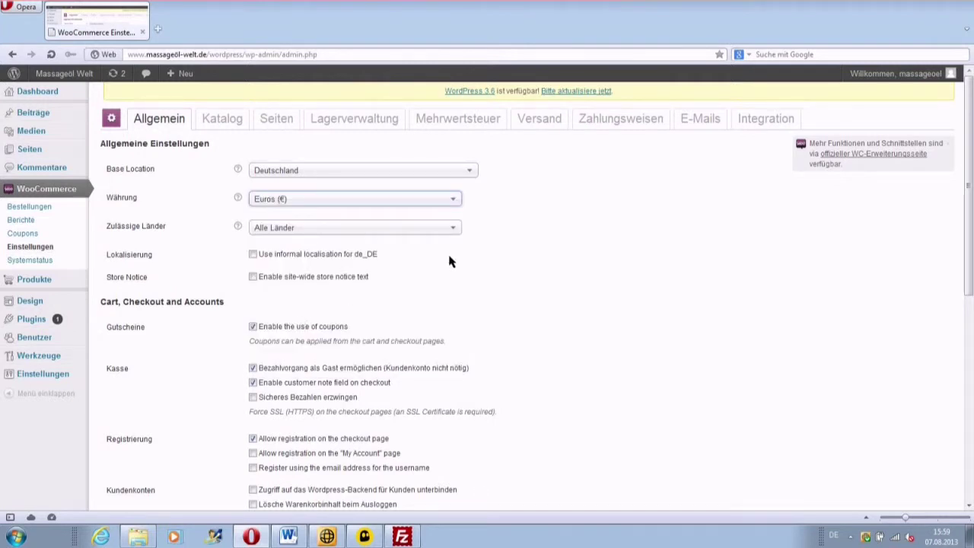
scroll(450, 261, down, 5)
click(129, 496)
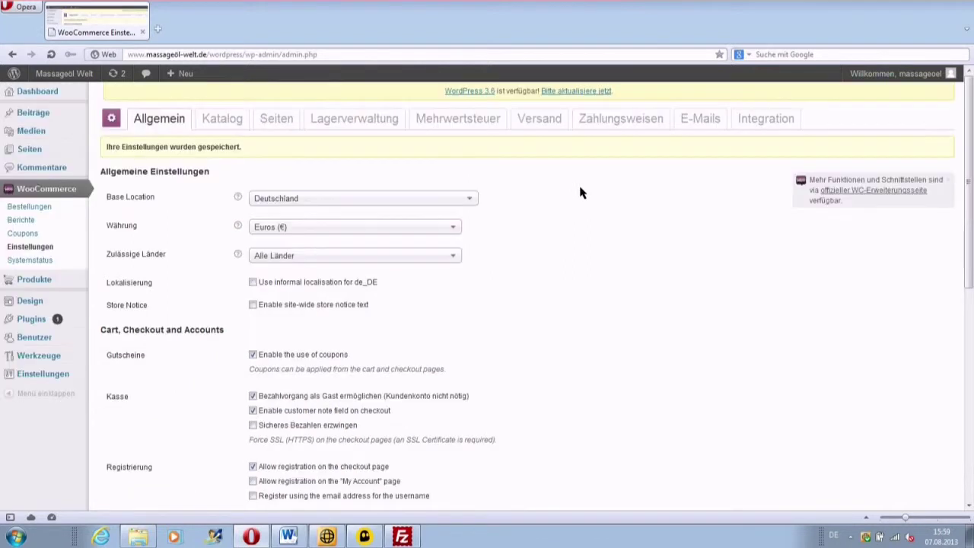
click(222, 120)
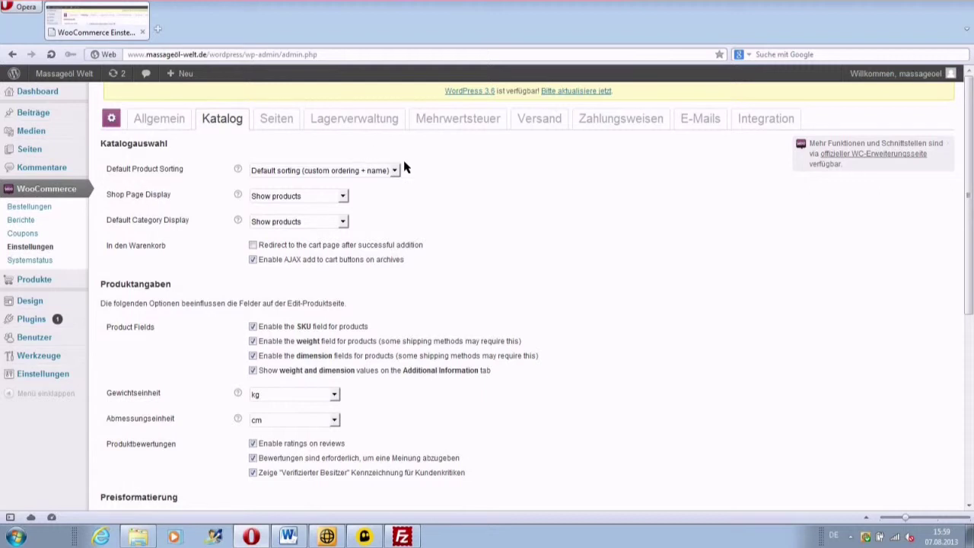
click(277, 120)
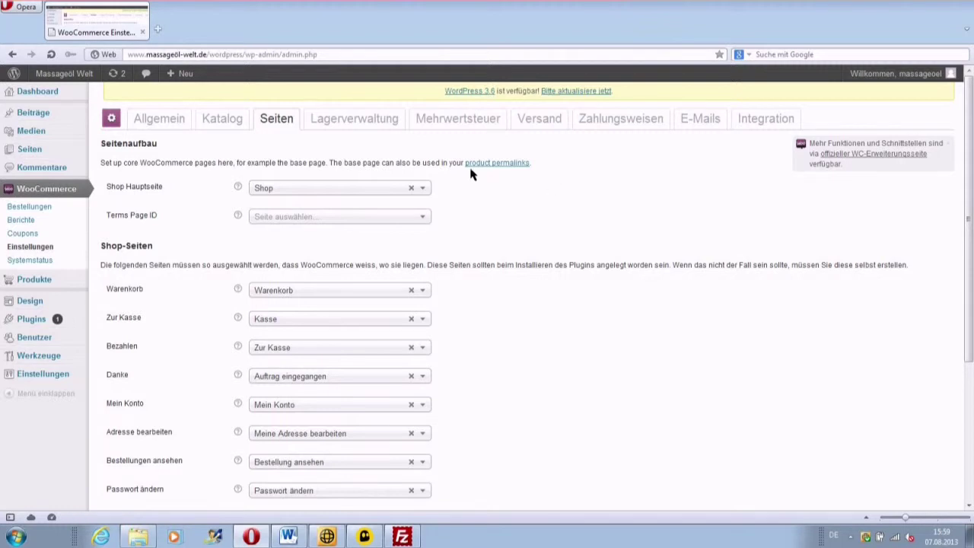
click(355, 119)
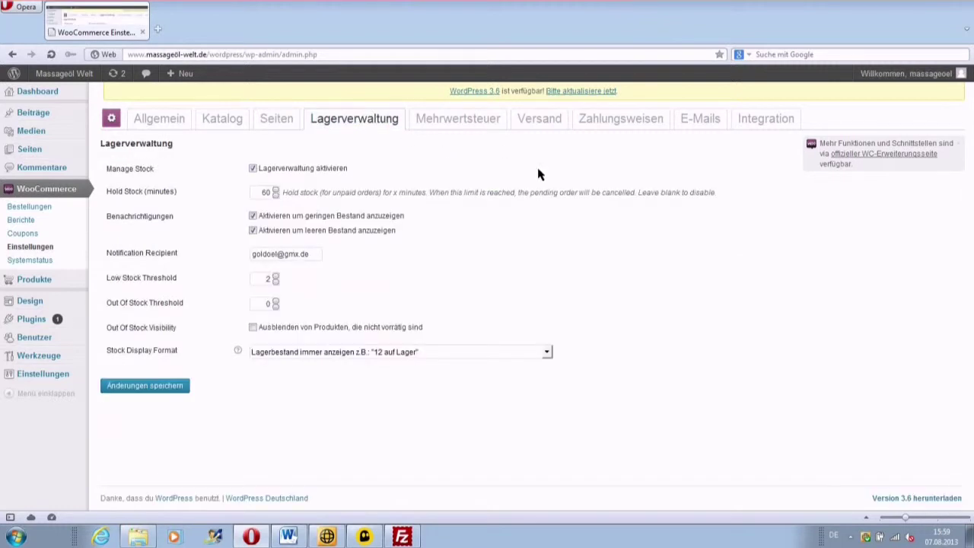
click(454, 124)
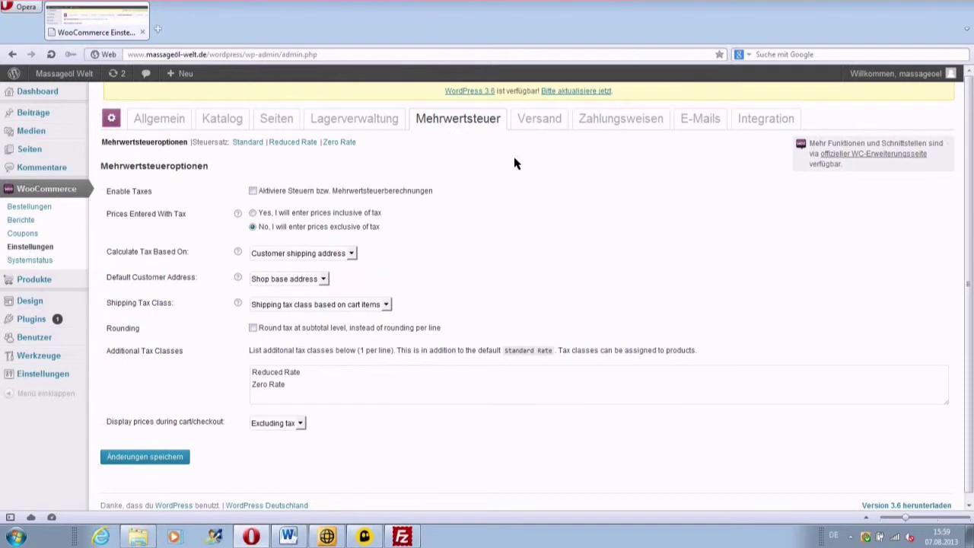
click(537, 123)
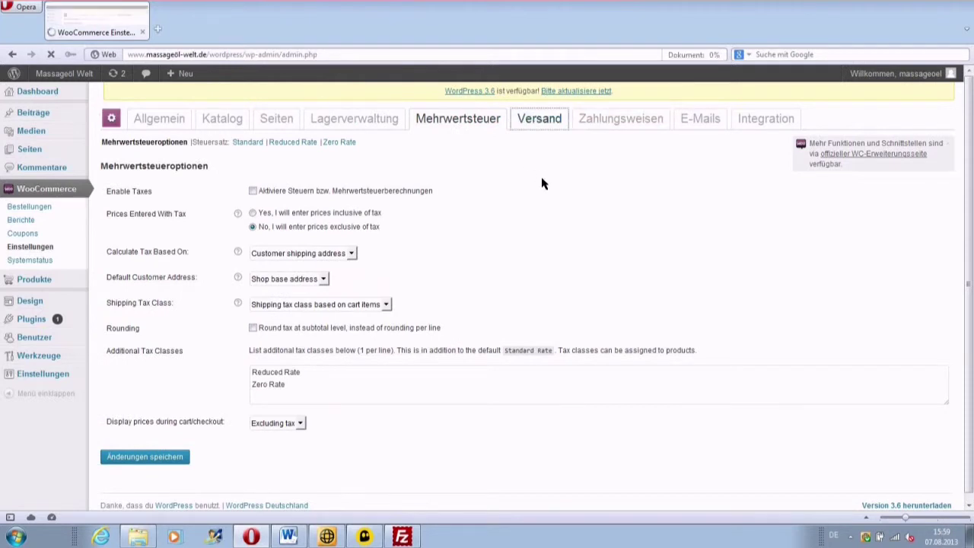
click(613, 119)
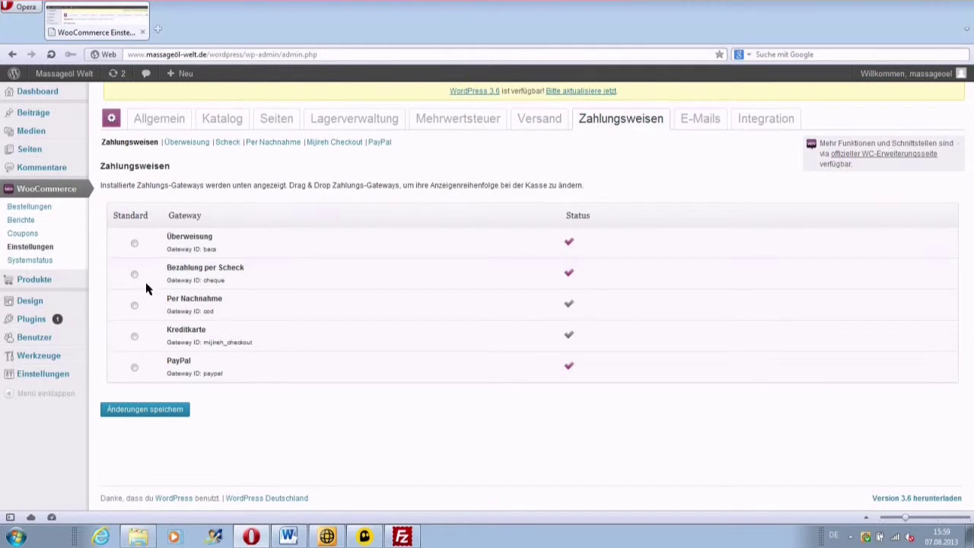
click(701, 122)
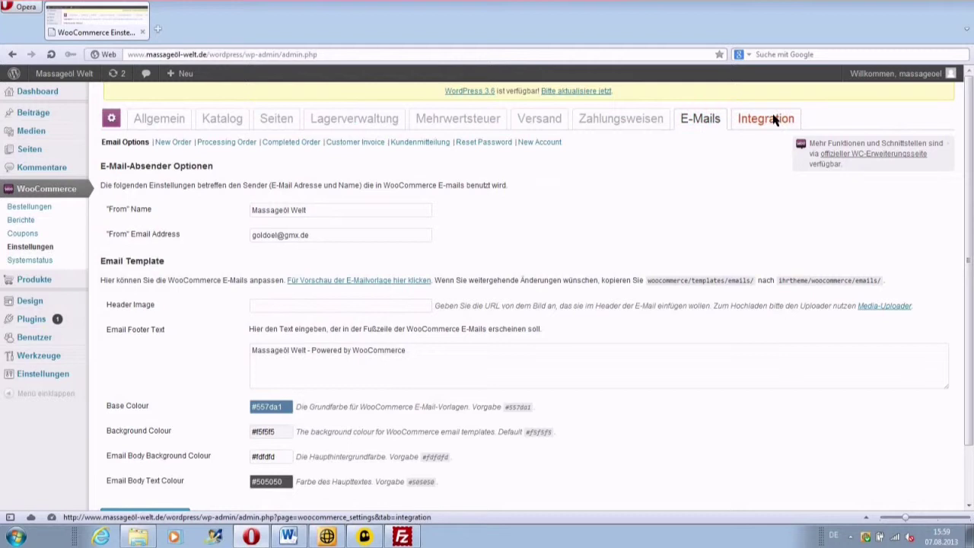
click(772, 120)
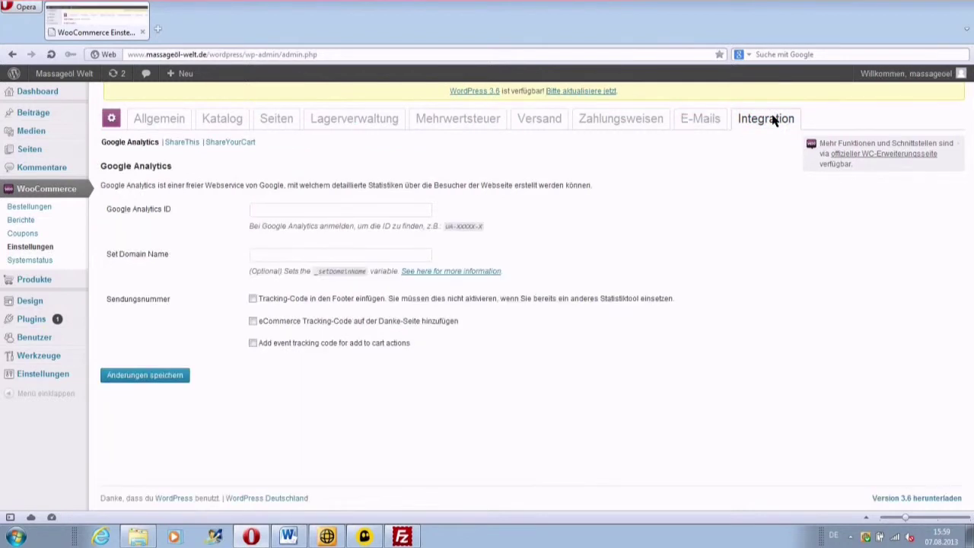
click(147, 124)
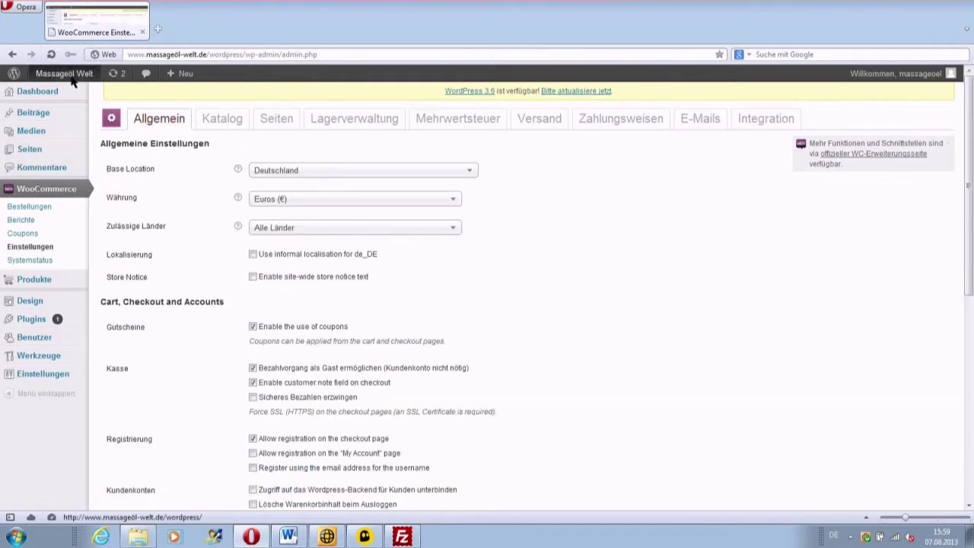
Step: View the Massageöl Welt front end with its Shop, Warenkorb, Kasse and Mein Konto pages, then return to Dashboard
mouse_move(70, 79)
click(63, 95)
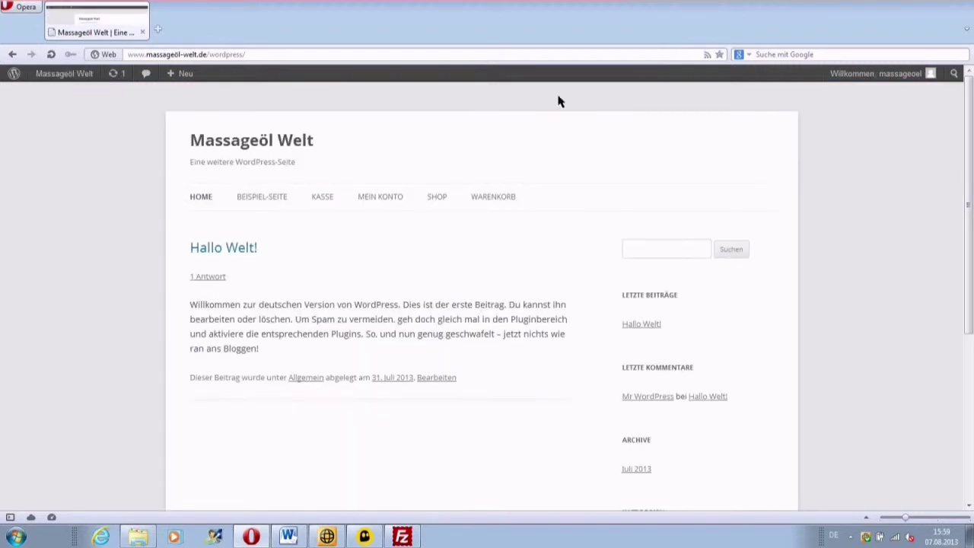
mouse_move(46, 77)
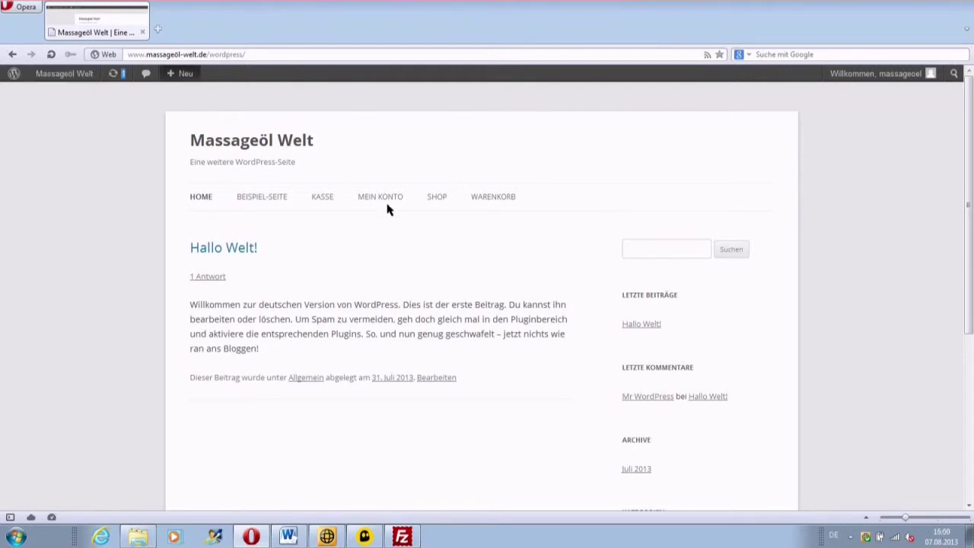
mouse_move(386, 199)
click(68, 95)
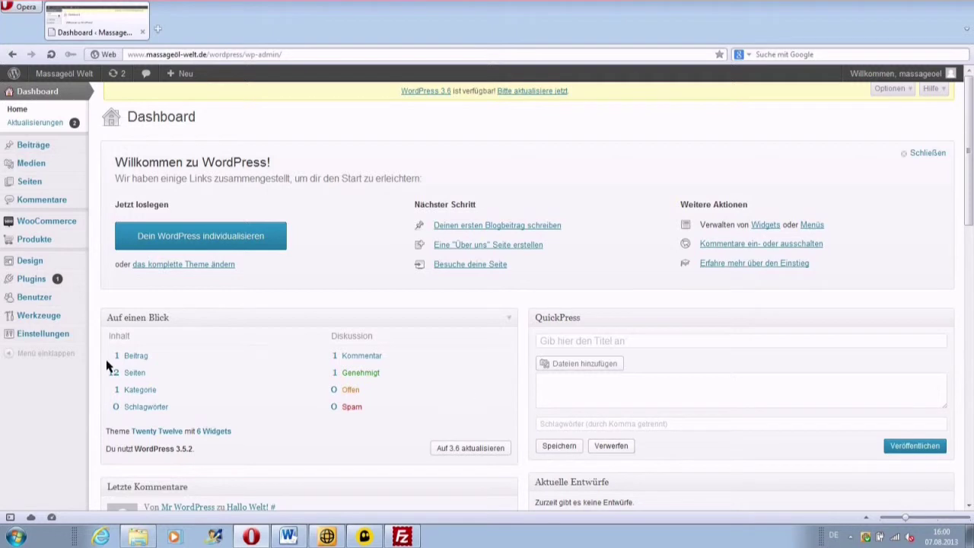
mouse_move(27, 239)
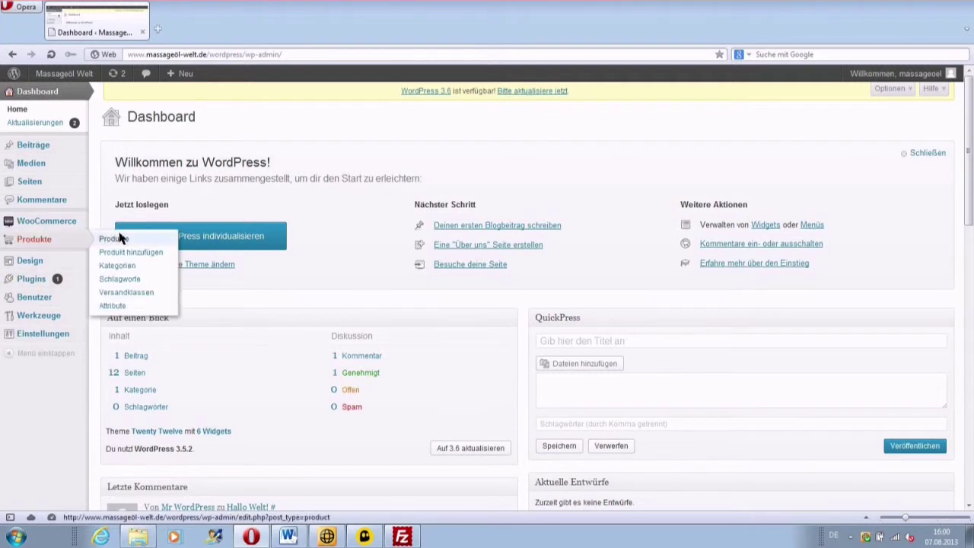